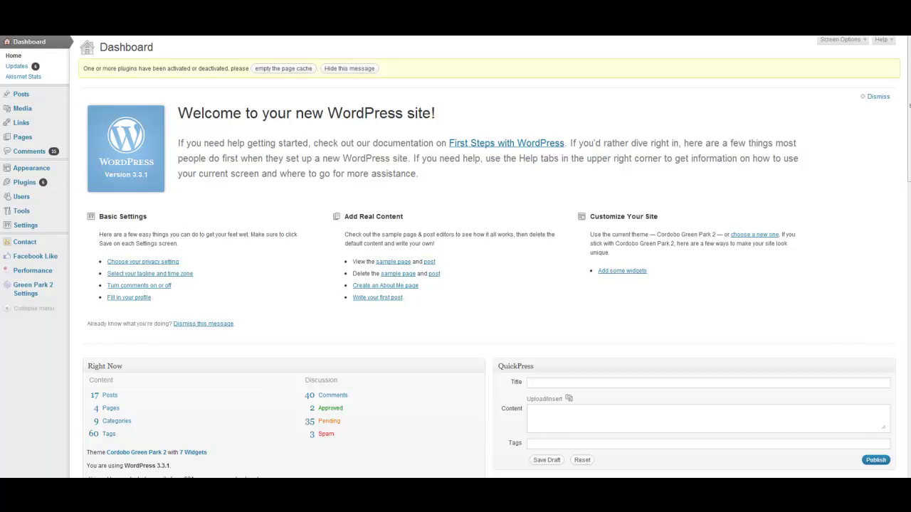
Step: Switch the new post's editor from HTML to Visual mode
mouse_move(60, 99)
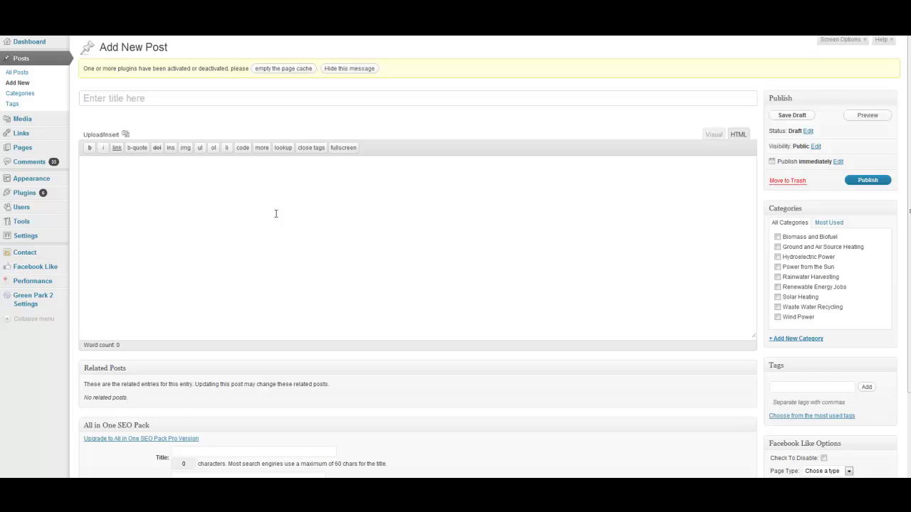
click(708, 136)
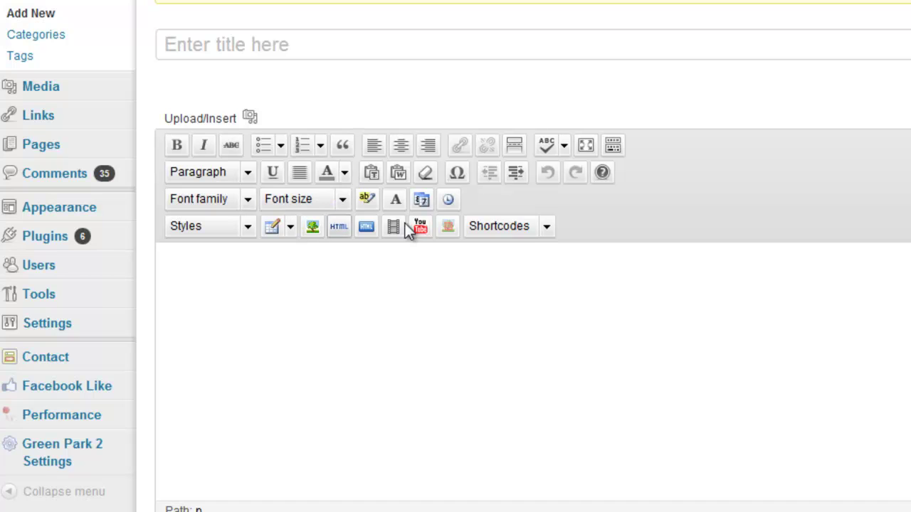
Step: Type a person's name on a new line of the post body, leaving it as a normal paragraph
click(506, 309)
key(Return)
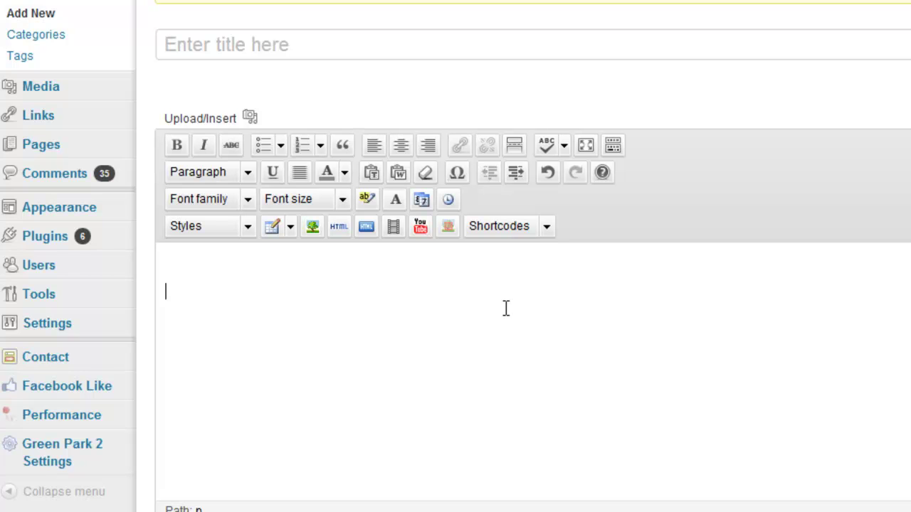
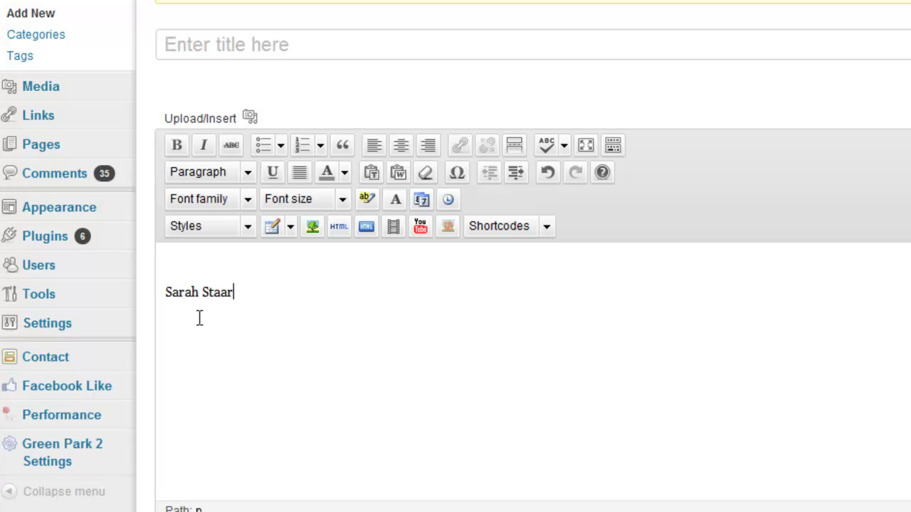
drag(243, 292, 154, 293)
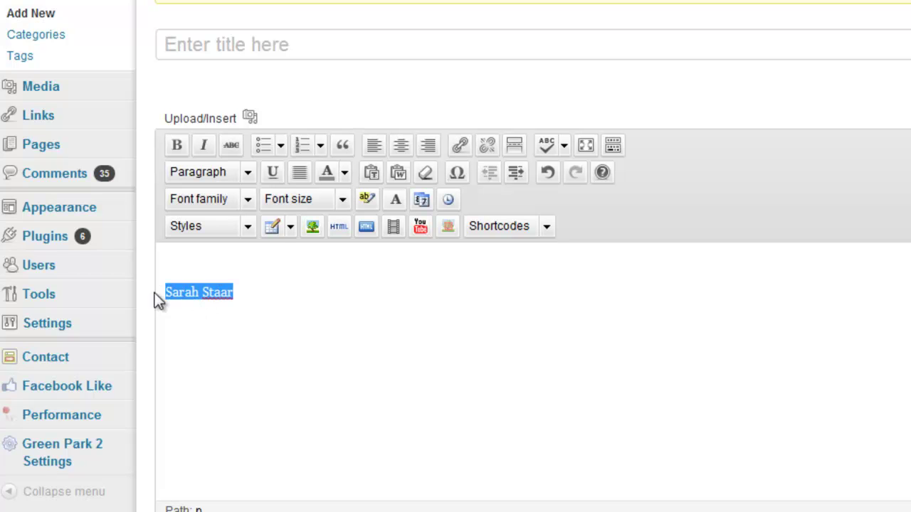
click(243, 173)
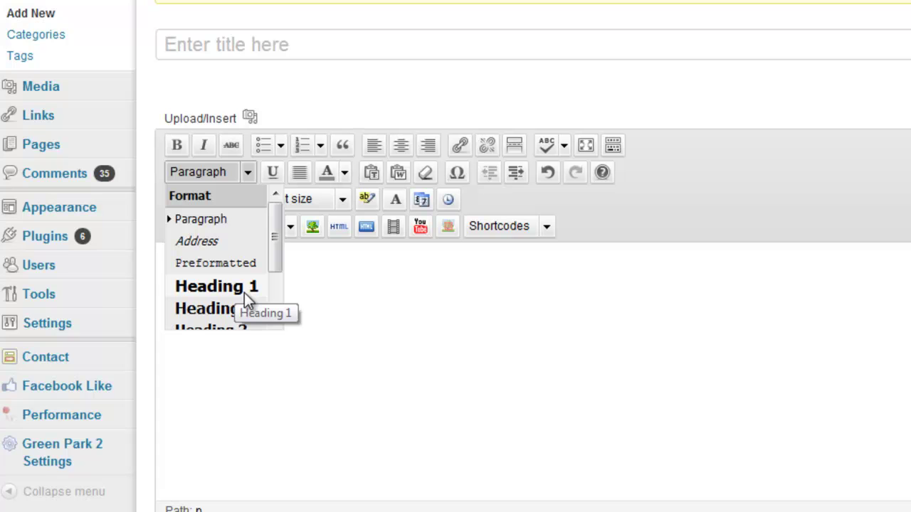
click(311, 295)
Step: Set the name's font size to 18px
drag(246, 299, 168, 300)
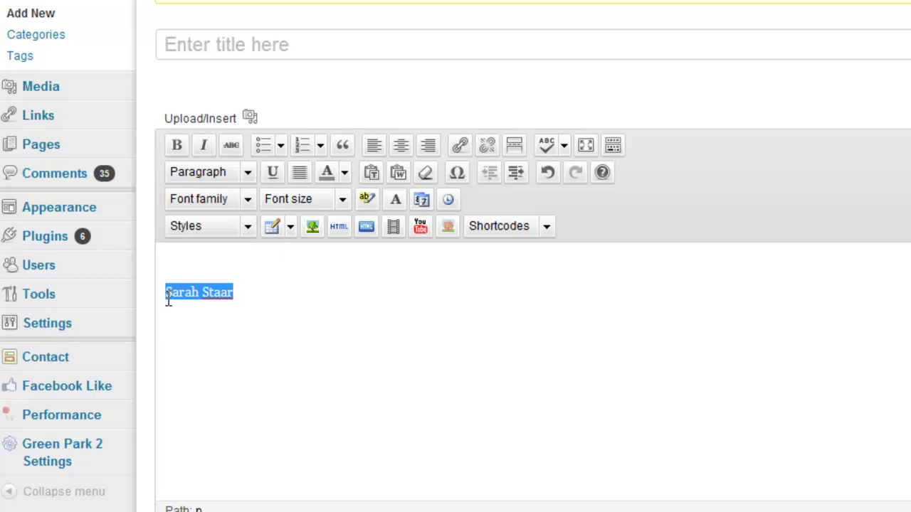
click(342, 199)
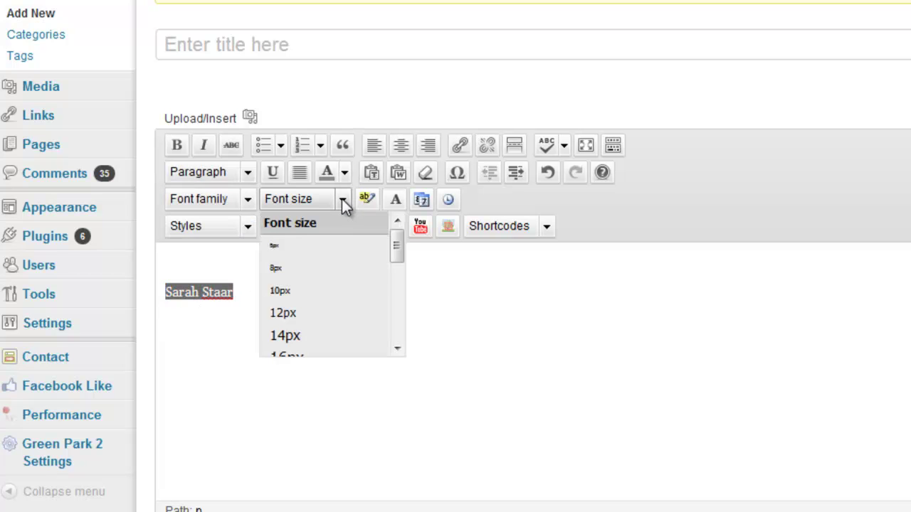
click(327, 335)
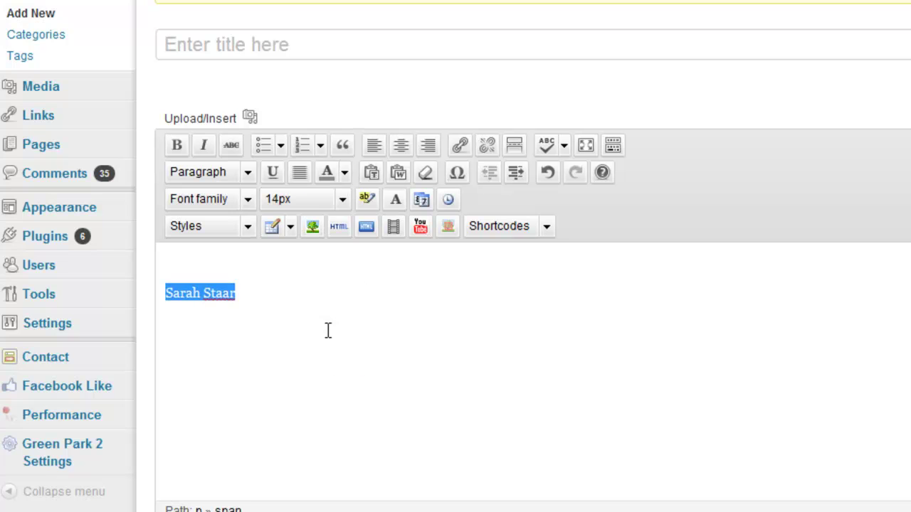
click(265, 298)
drag(252, 290, 148, 292)
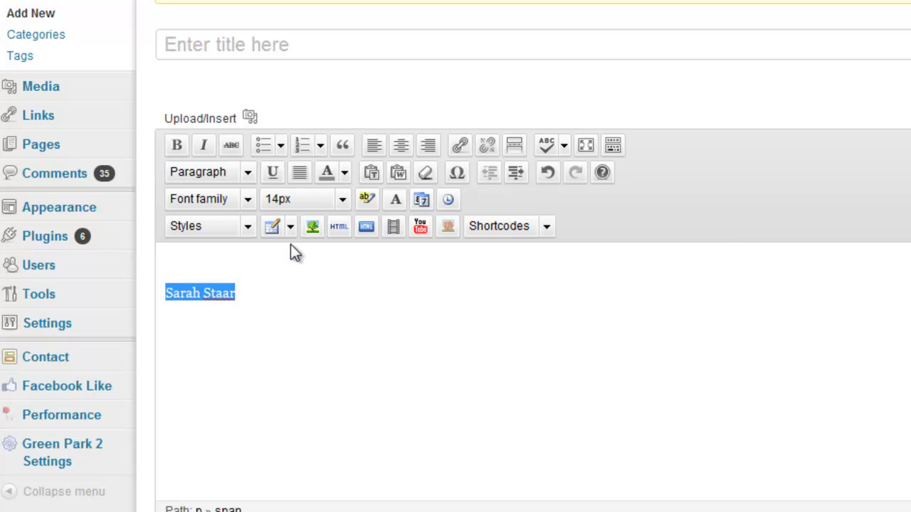
click(342, 202)
drag(396, 250, 396, 260)
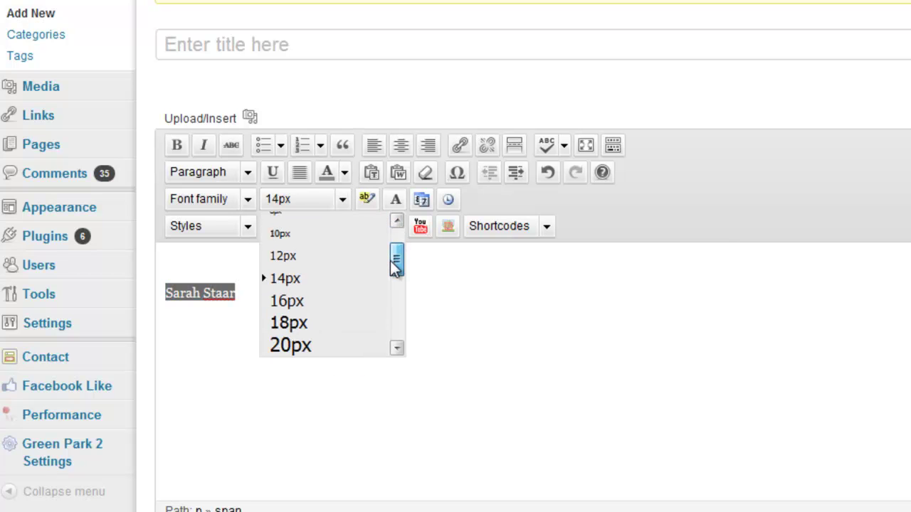
click(338, 321)
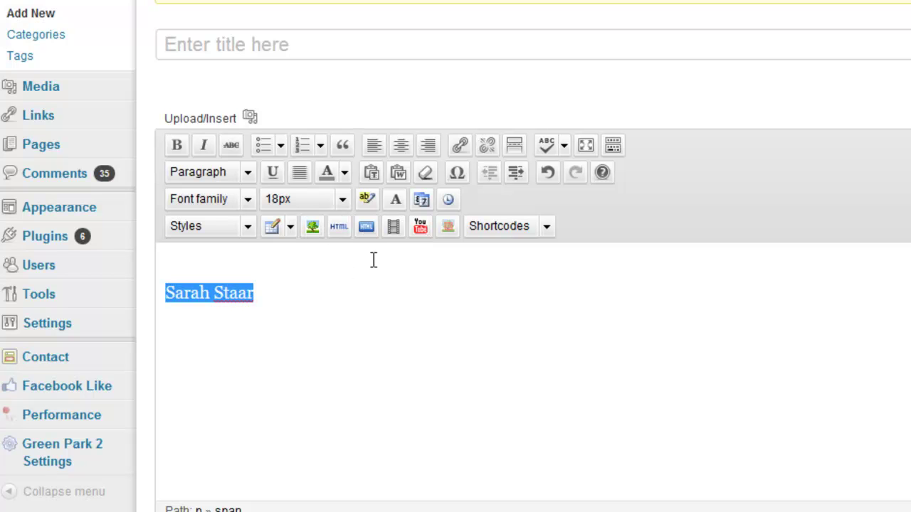
Step: Change the name's font family to Comic Sans MS and start a new paragraph below
click(250, 209)
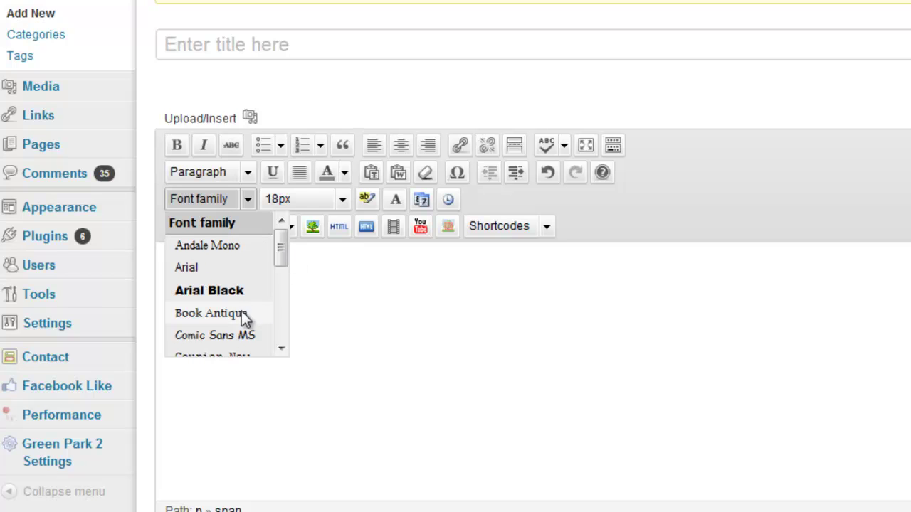
click(205, 335)
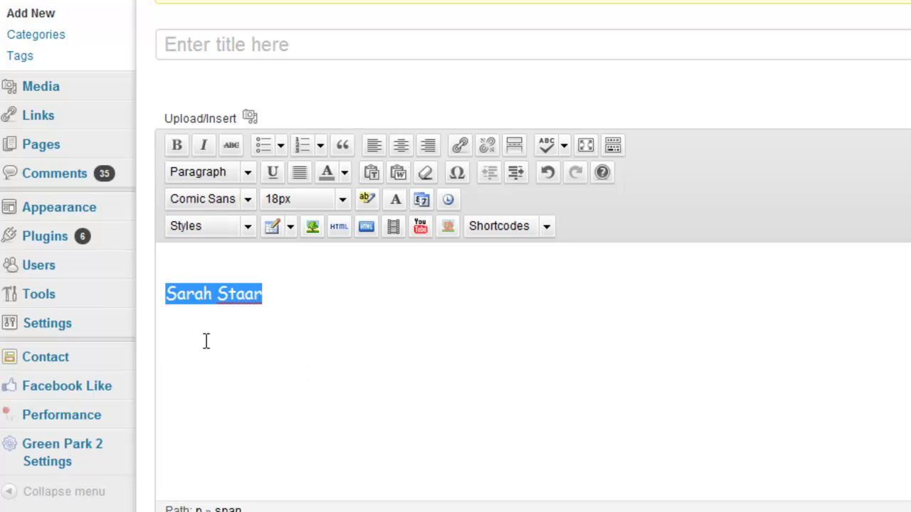
click(289, 305)
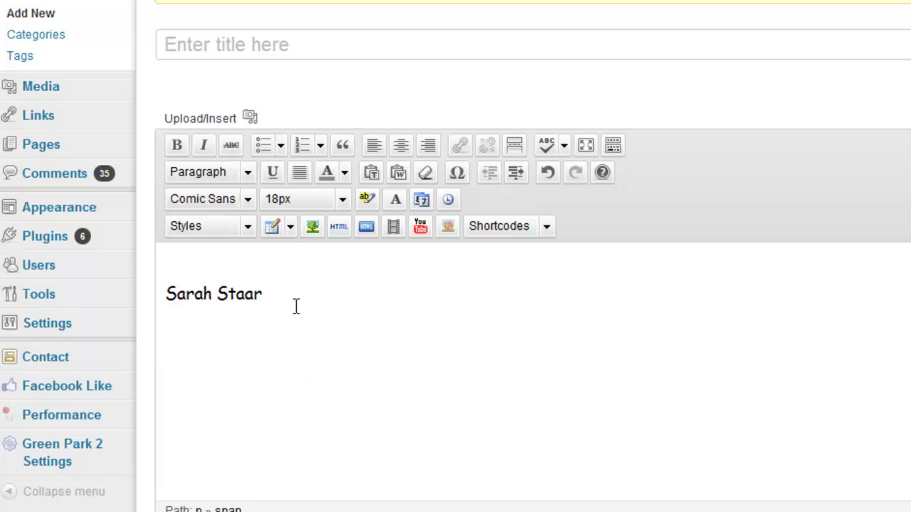
key(Return)
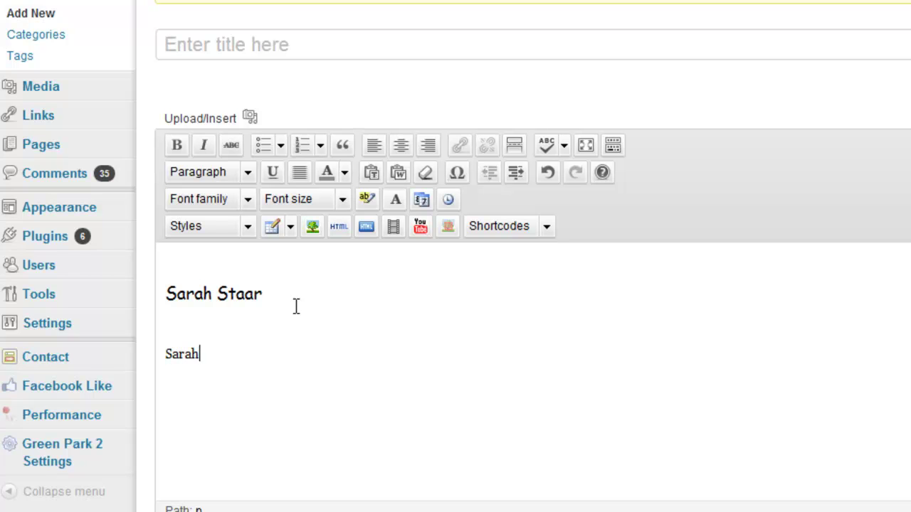
Step: Add a second copy of the name below and enlarge it to 28px
key(Return)
key(Return)
drag(233, 354, 165, 354)
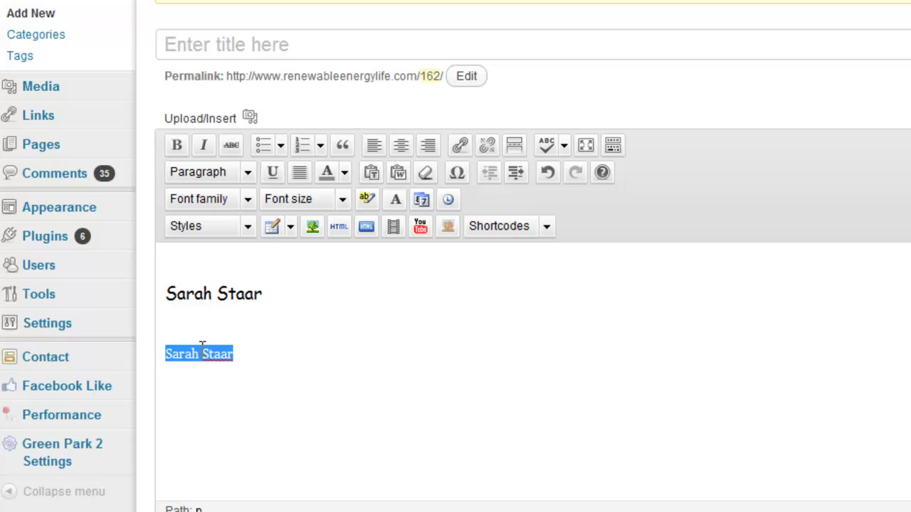
click(342, 199)
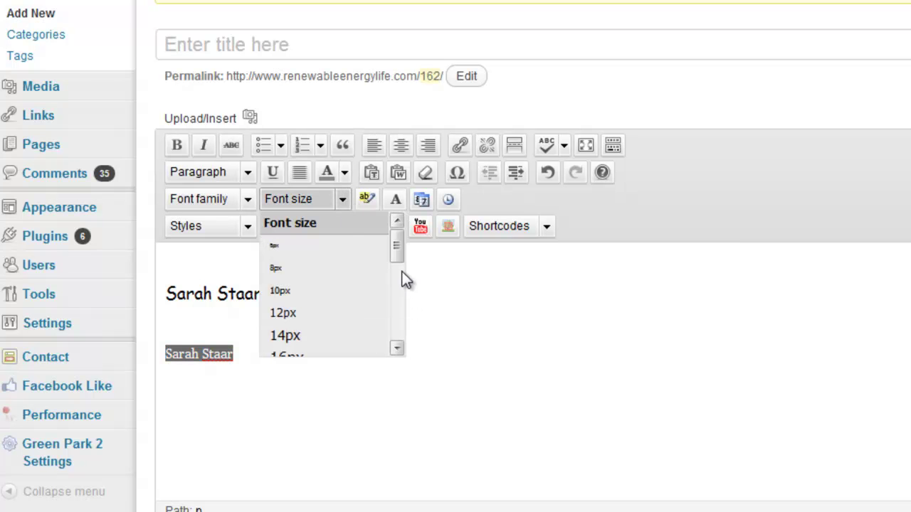
scroll(396, 285, down, 3)
click(361, 305)
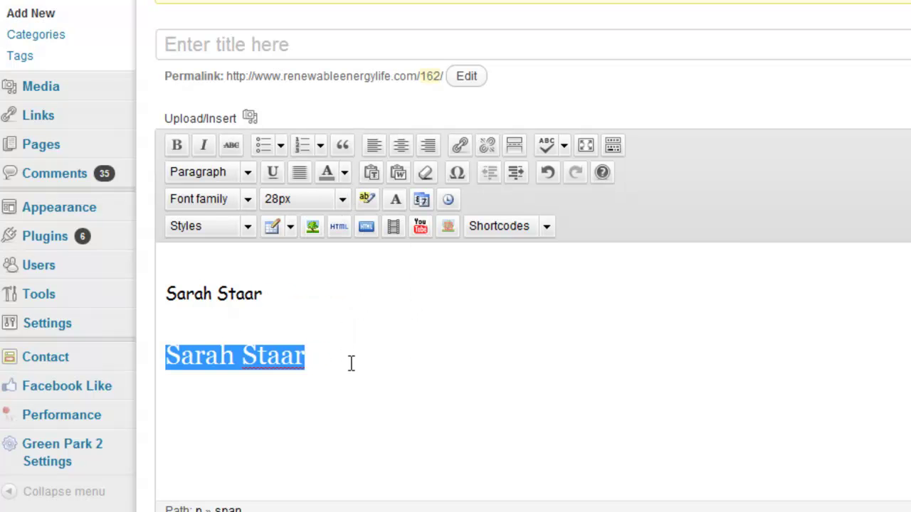
click(270, 358)
drag(317, 356, 150, 362)
click(195, 344)
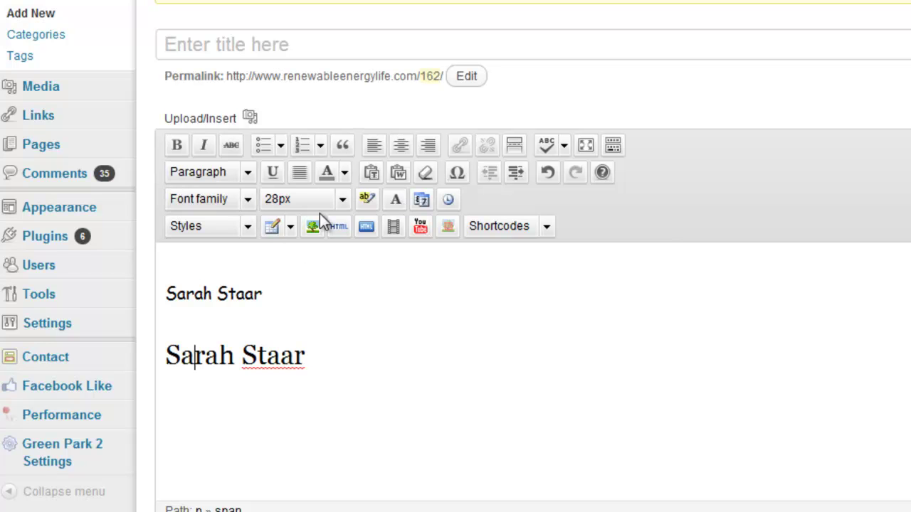
Step: Check the Styles list, then insert an empty line after the Comic Sans name
click(250, 225)
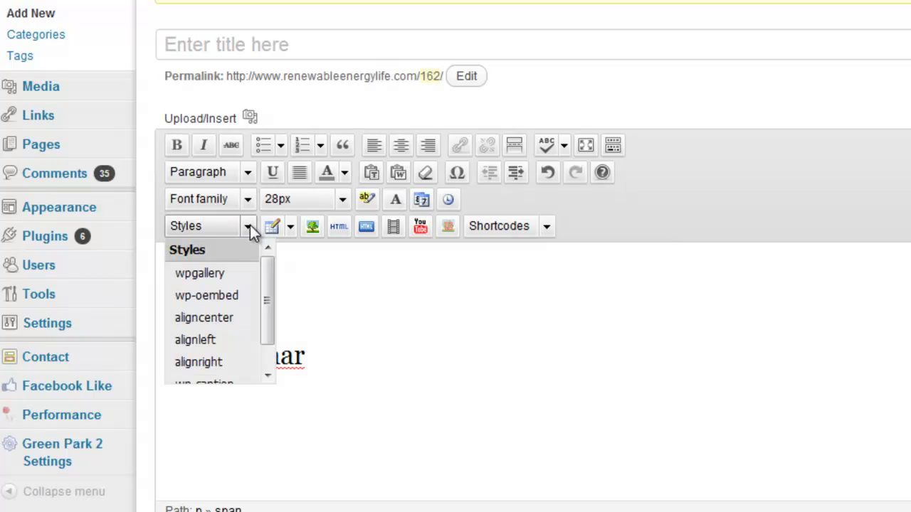
click(319, 282)
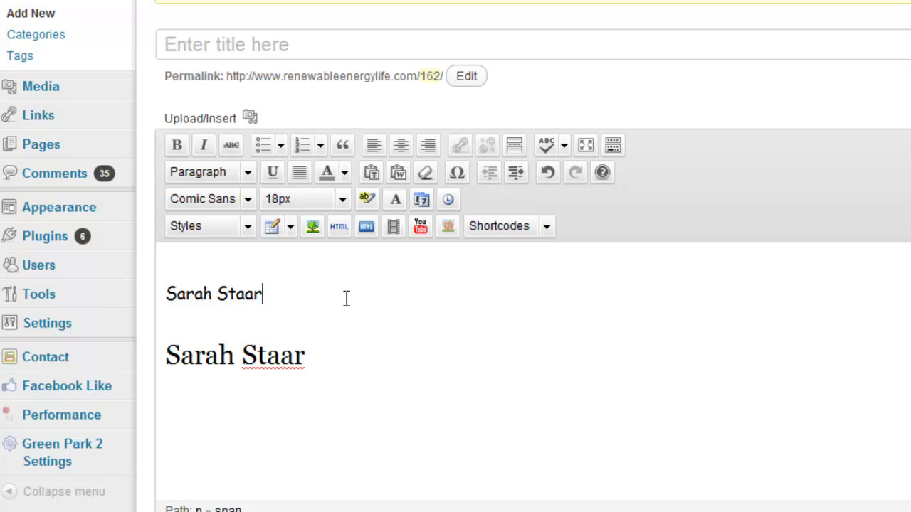
key(Return)
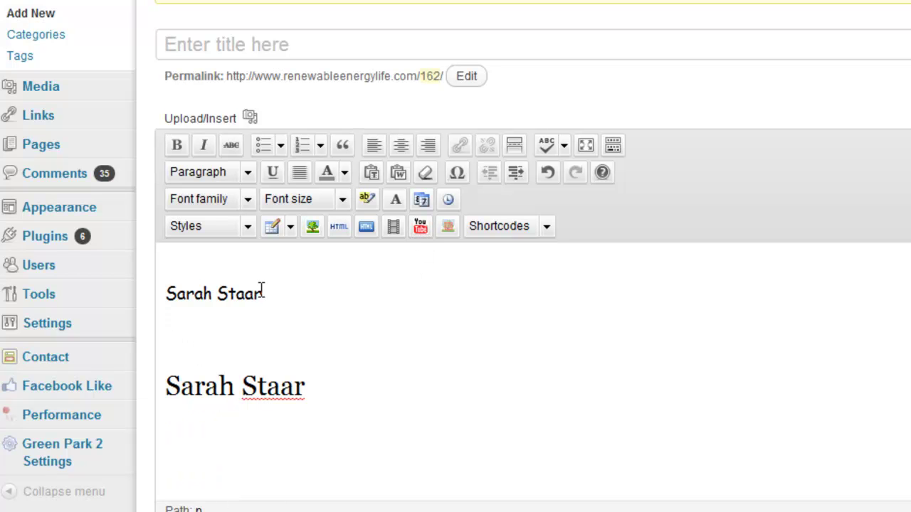
Step: Open the Insert a YouTube Video dialog and review its Link Sharing and Related videos (Yes) fields
click(421, 229)
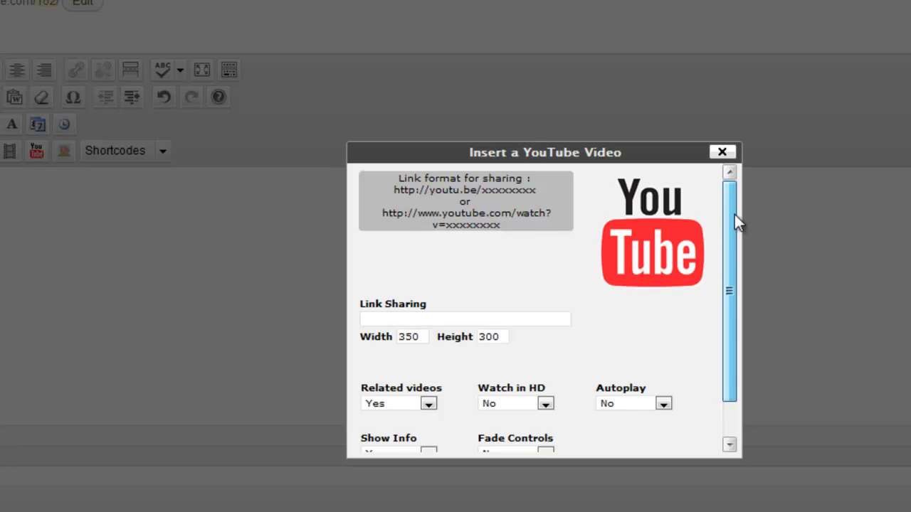
mouse_move(734, 214)
mouse_down()
mouse_move(721, 268)
mouse_move(723, 200)
mouse_up()
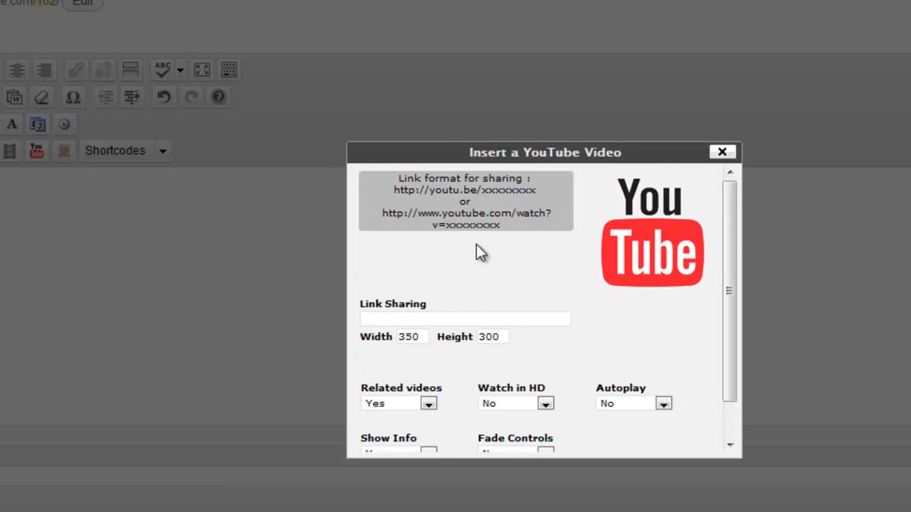
click(372, 320)
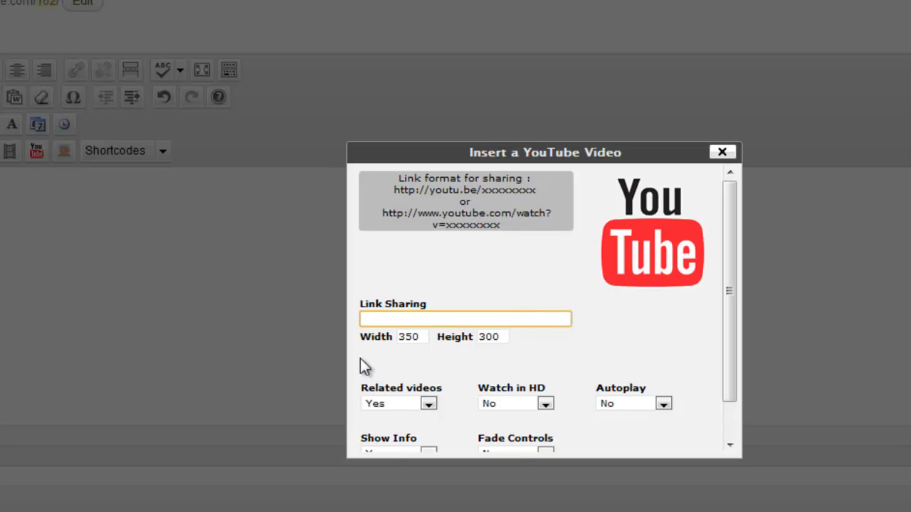
click(429, 408)
click(429, 408)
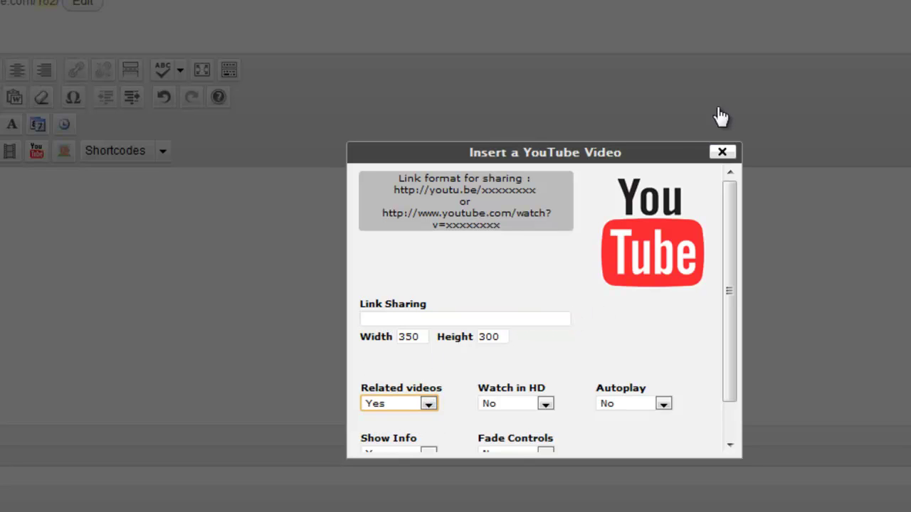
Step: Close the YouTube dialog without inserting a video
click(721, 152)
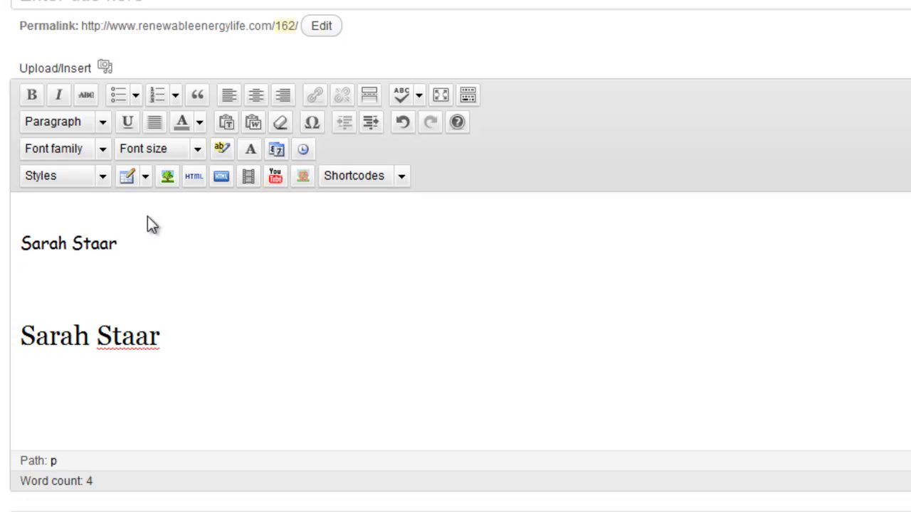
click(401, 177)
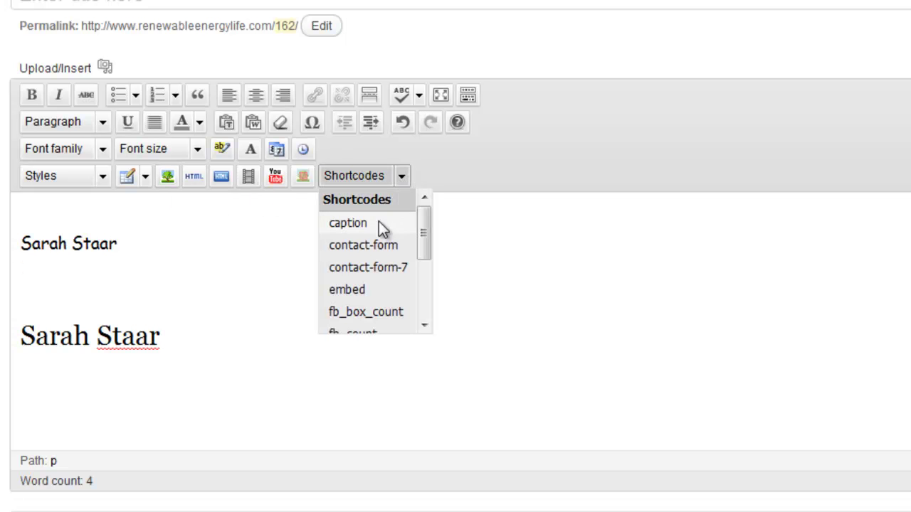
drag(423, 249, 425, 254)
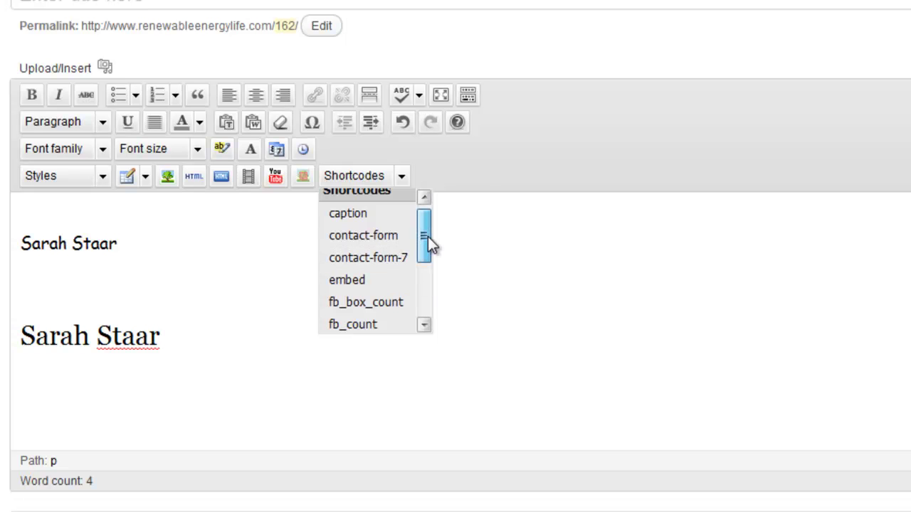
drag(428, 236, 427, 214)
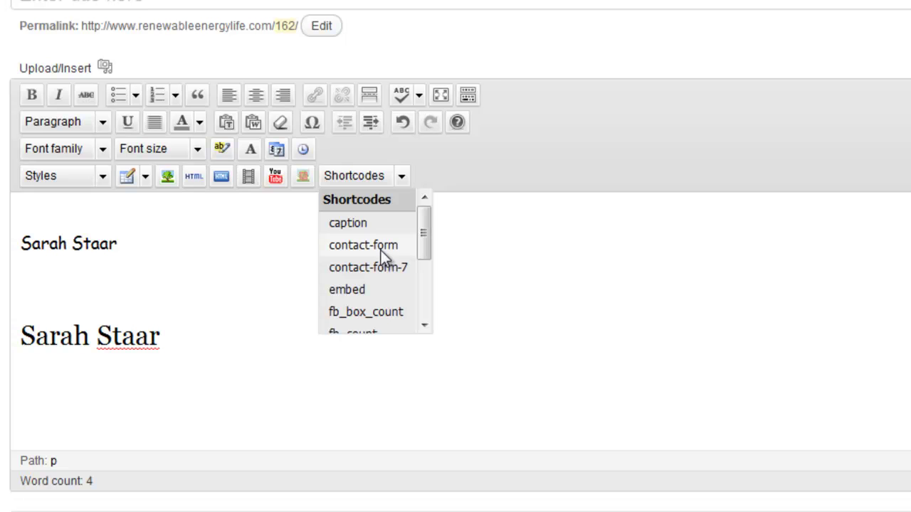
drag(421, 232, 423, 238)
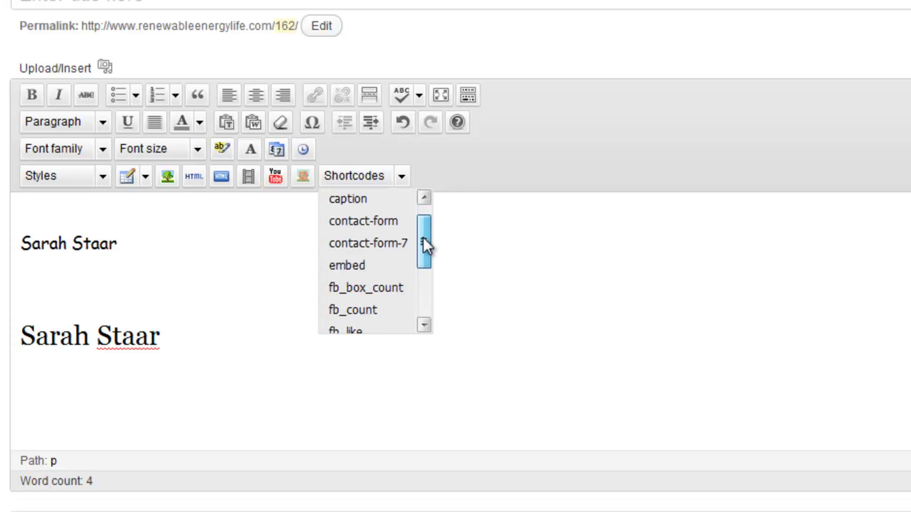
click(523, 275)
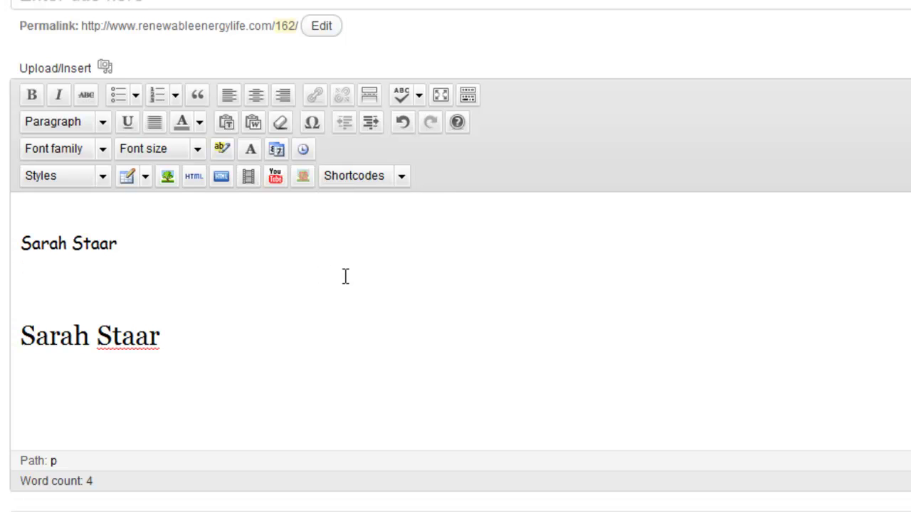
Step: Highlight the surname in the Comic Sans line with the yellow background colour #DAF707
click(113, 250)
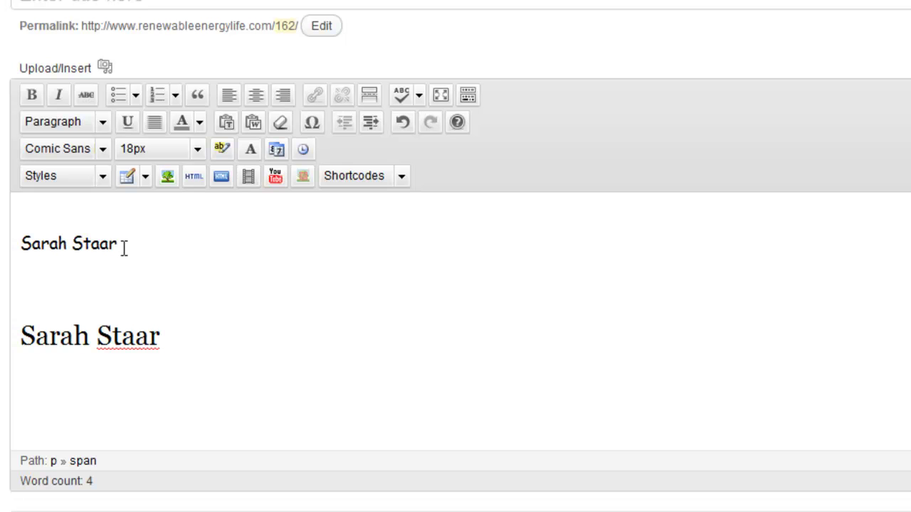
drag(124, 247, 77, 254)
click(221, 150)
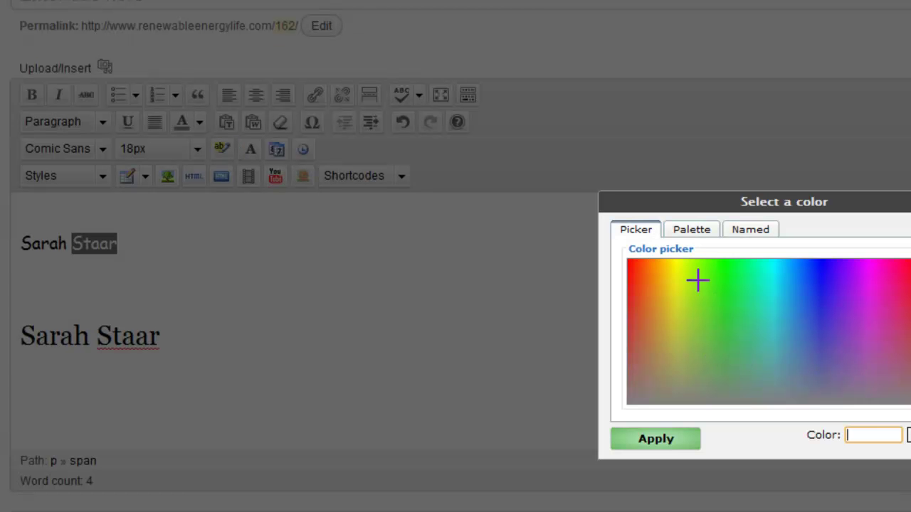
click(681, 264)
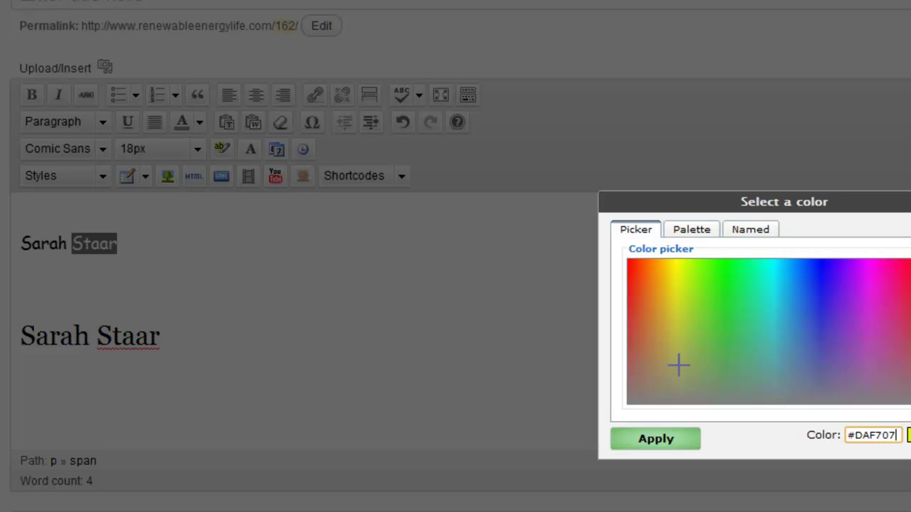
click(665, 438)
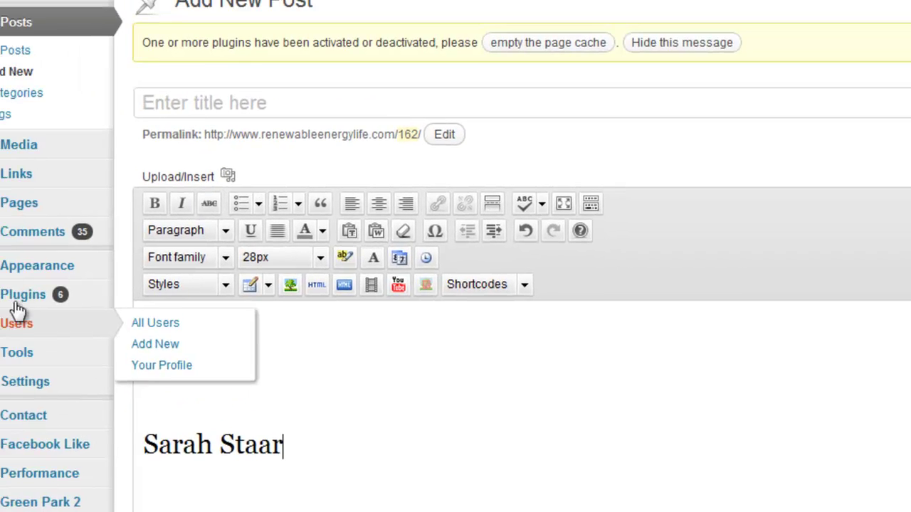
Step: Leave the unsaved post for Plugins > Add New and search for 'Ultimate TinyMCE'
mouse_move(21, 295)
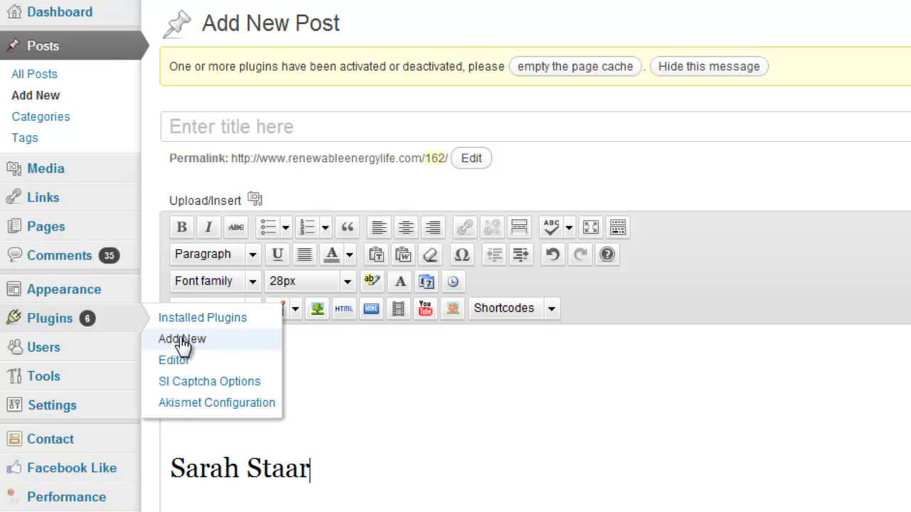
click(182, 340)
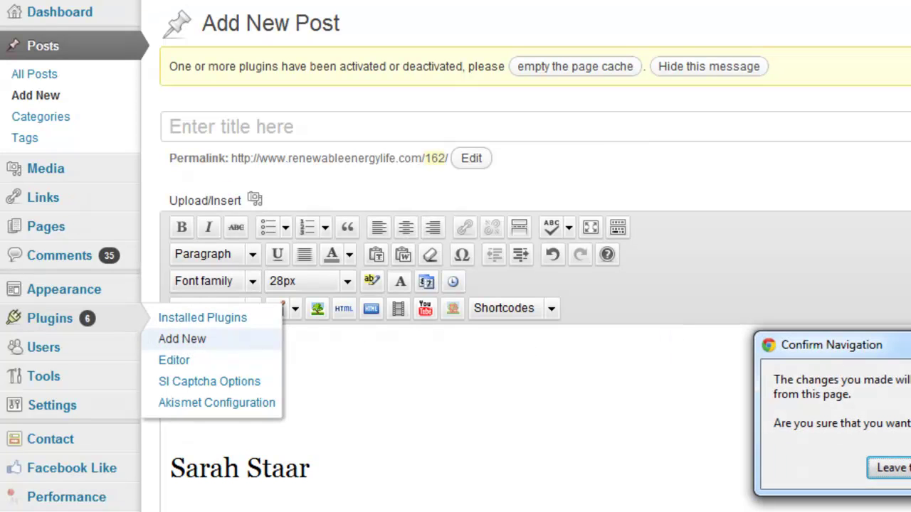
click(889, 467)
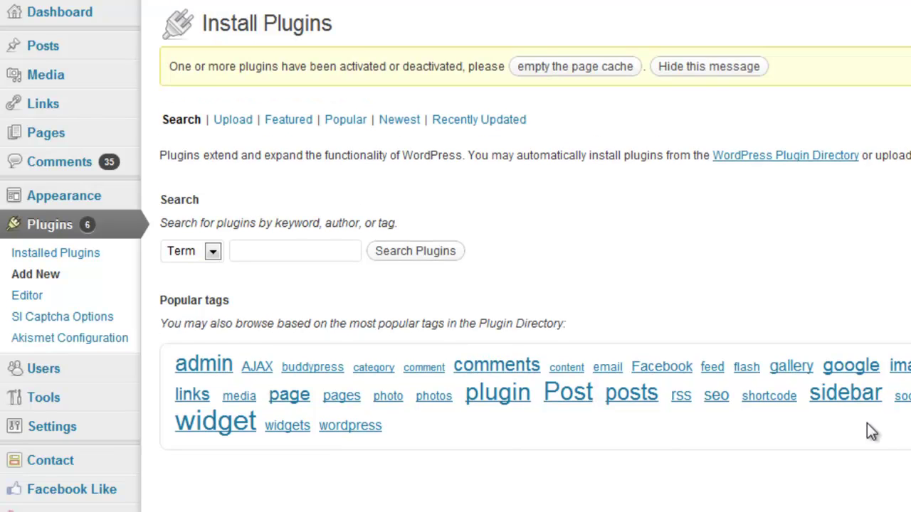
click(311, 253)
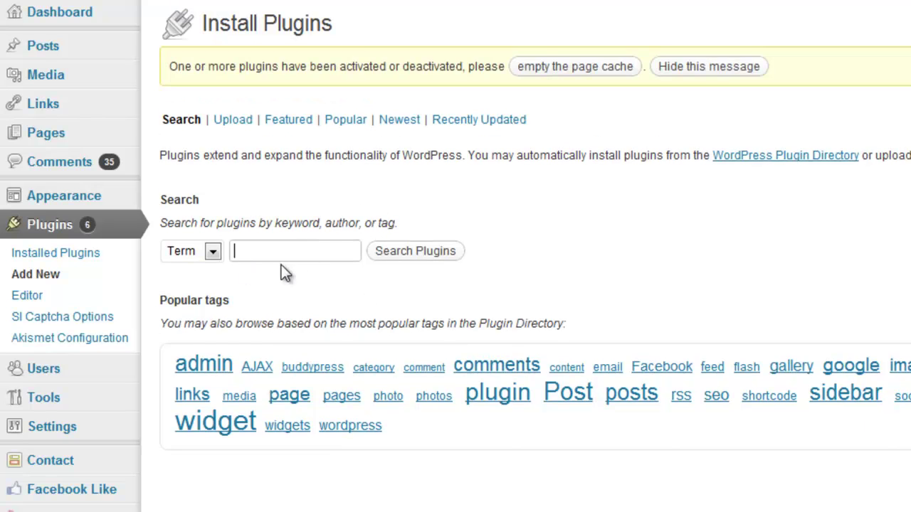
text(Ultimate TinyMCE)
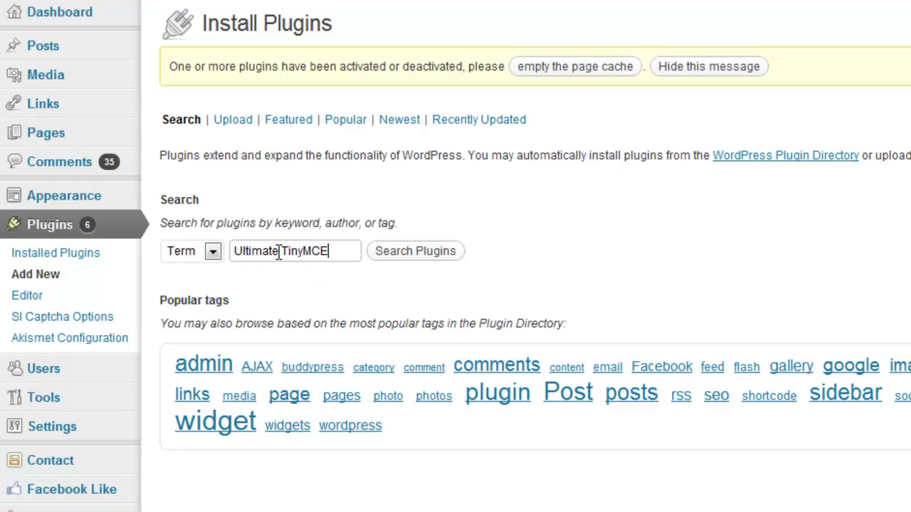
click(395, 256)
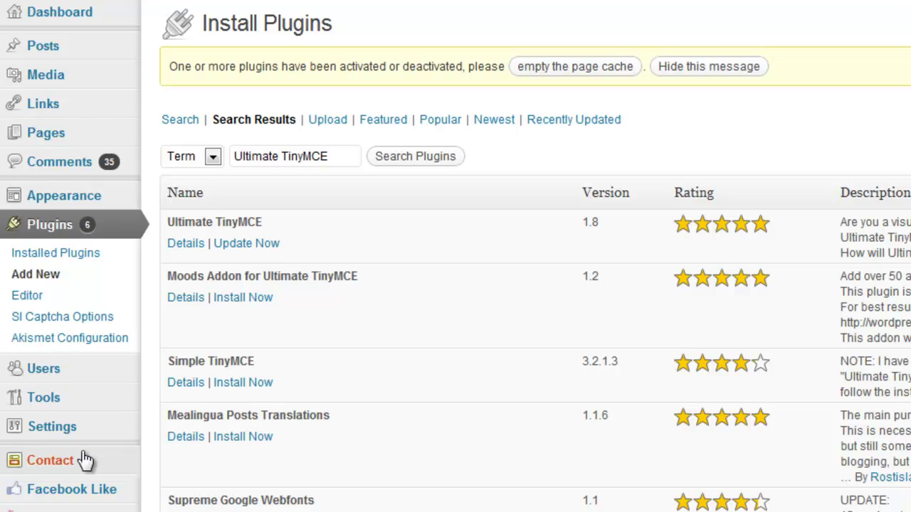
Step: Open Settings > General from the admin sidebar
mouse_move(64, 442)
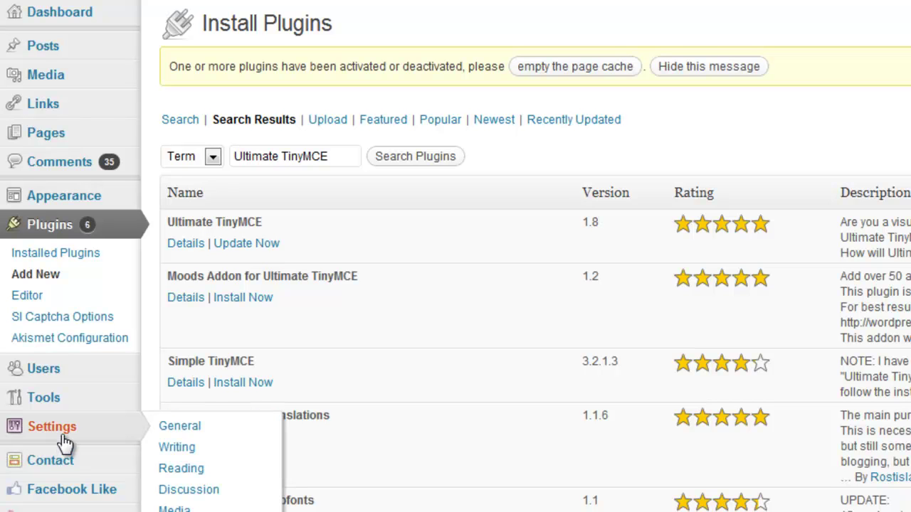
click(173, 427)
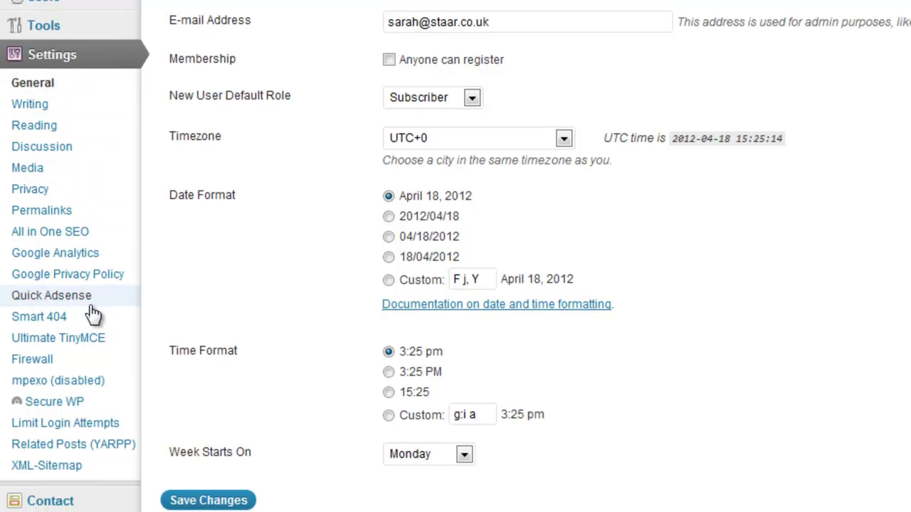
Step: Open Settings > Ultimate TinyMCE and review the Row 3 and Row 4 button settings
click(74, 342)
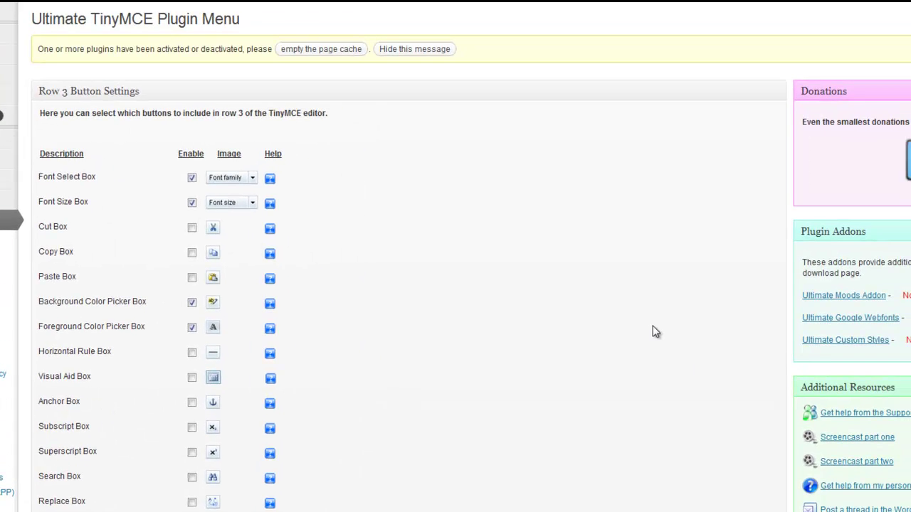
scroll(655, 331, down, 9)
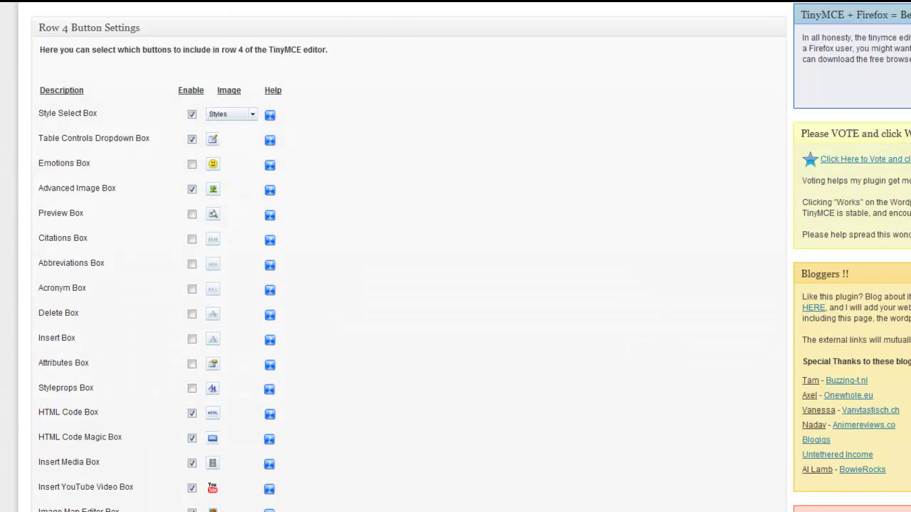
scroll(409, 285, down, 8)
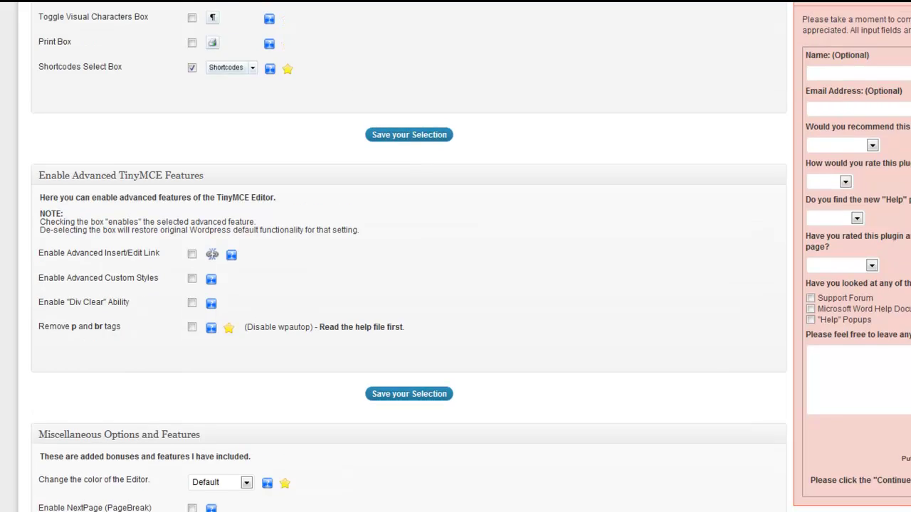
scroll(409, 285, up, 12)
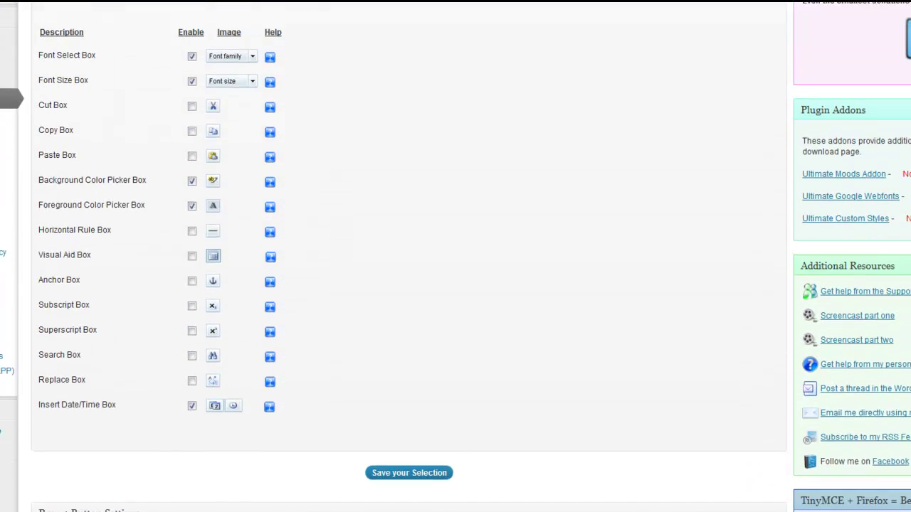
scroll(409, 284, up, 3)
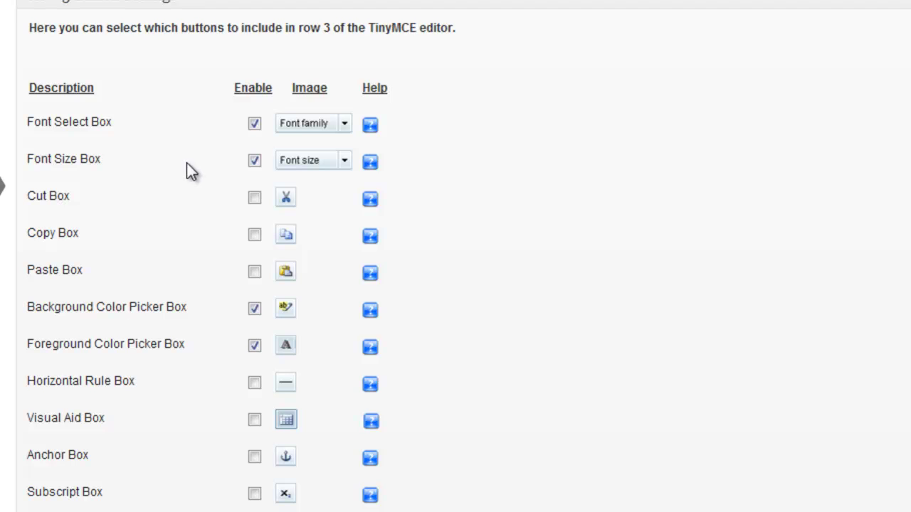
scroll(187, 170, down, 3)
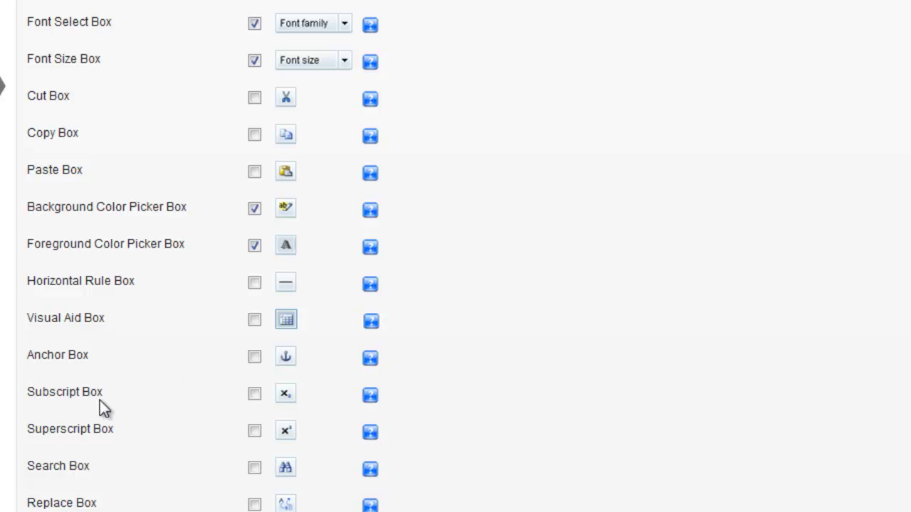
scroll(462, 384, down, 3)
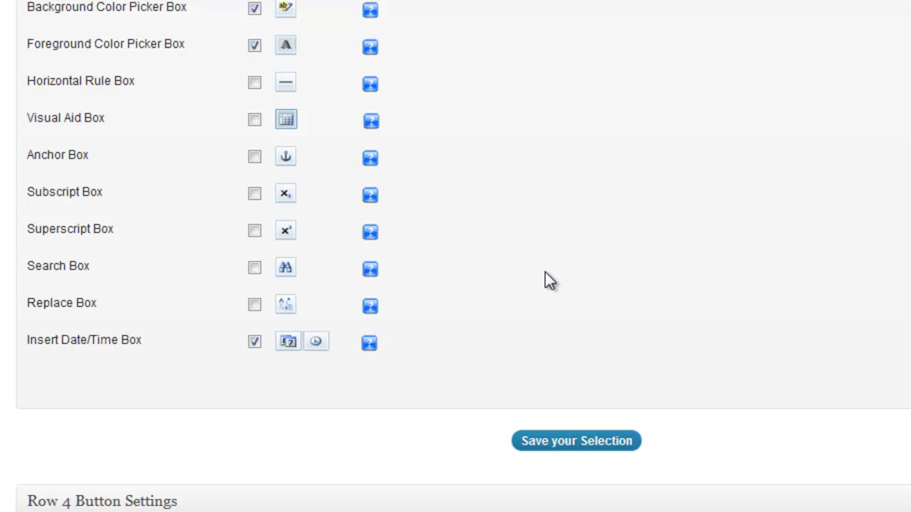
scroll(635, 310, down, 7)
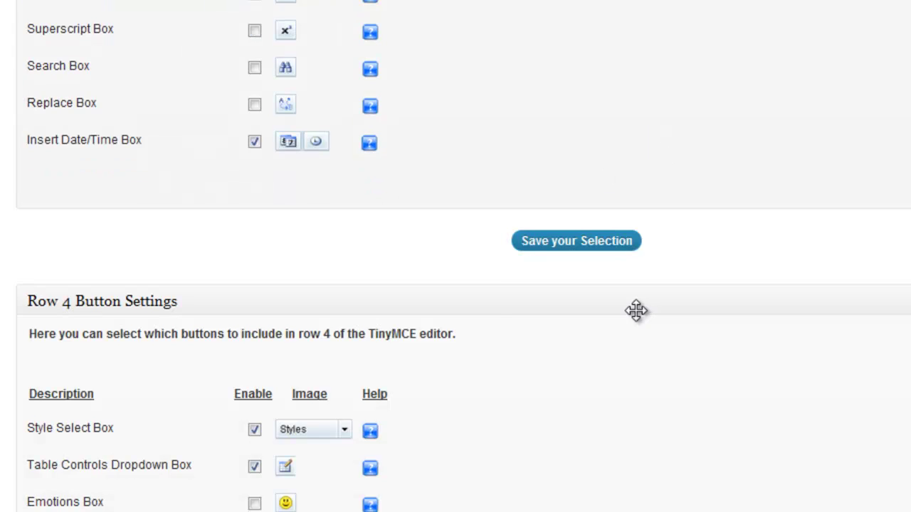
scroll(635, 315, down, 1)
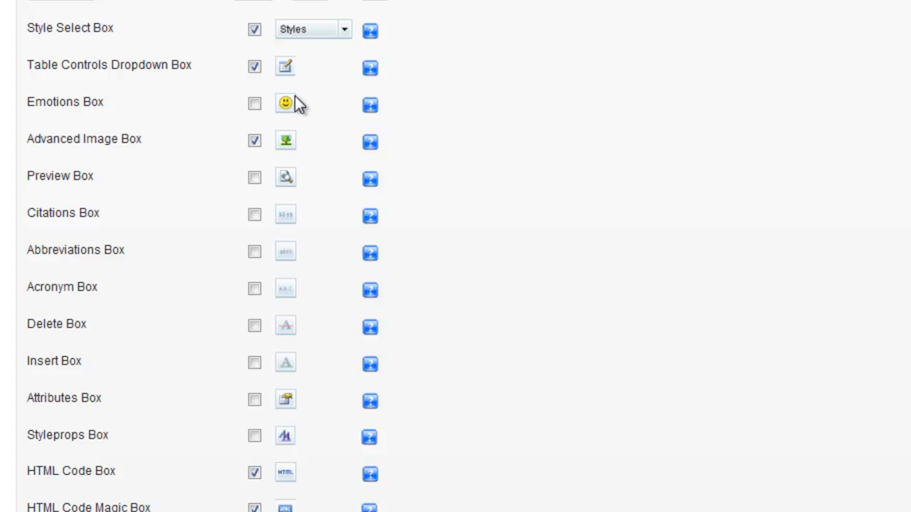
scroll(640, 322, down, 2)
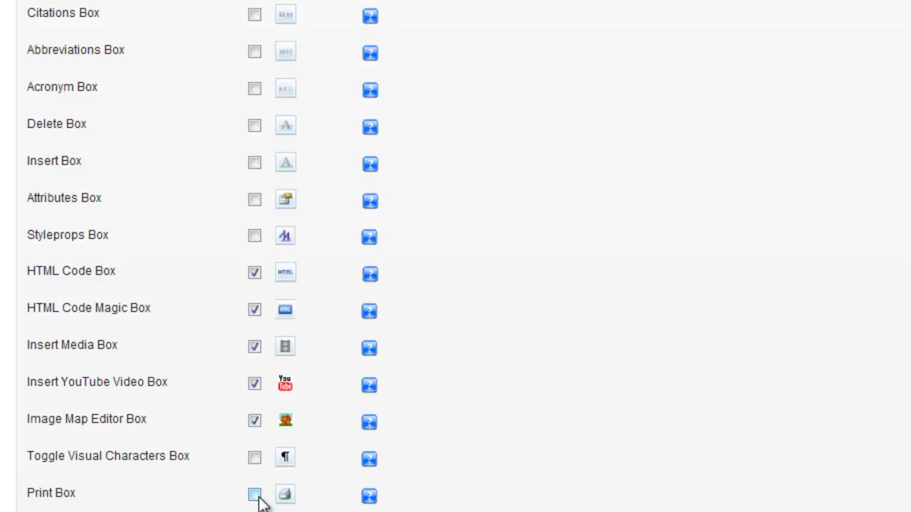
scroll(445, 481, down, 3)
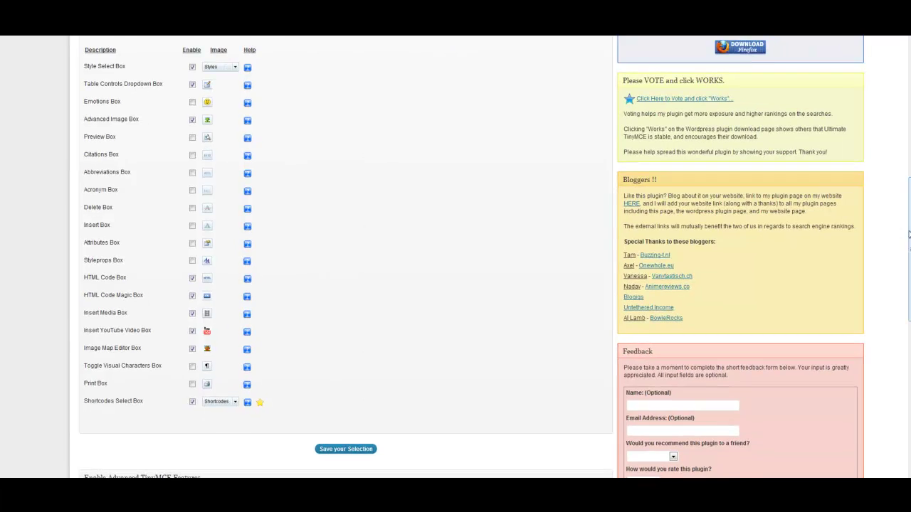
scroll(908, 236, up, 10)
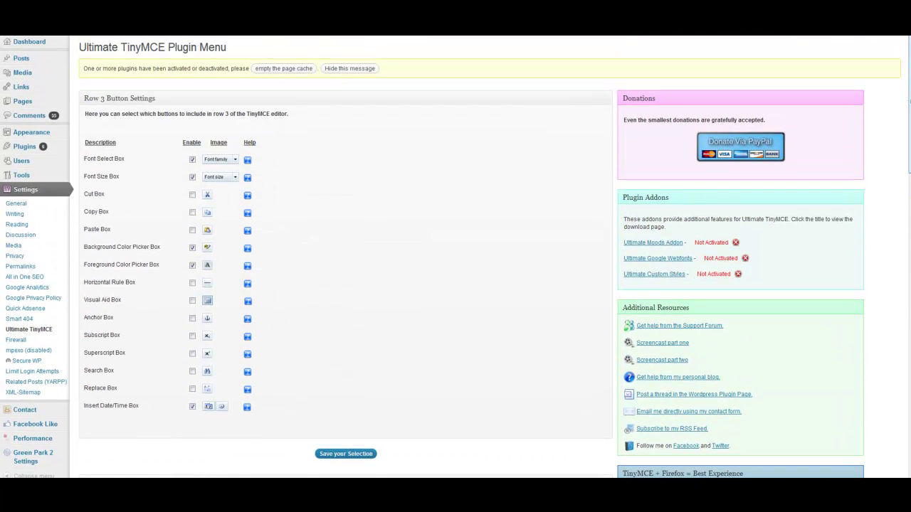